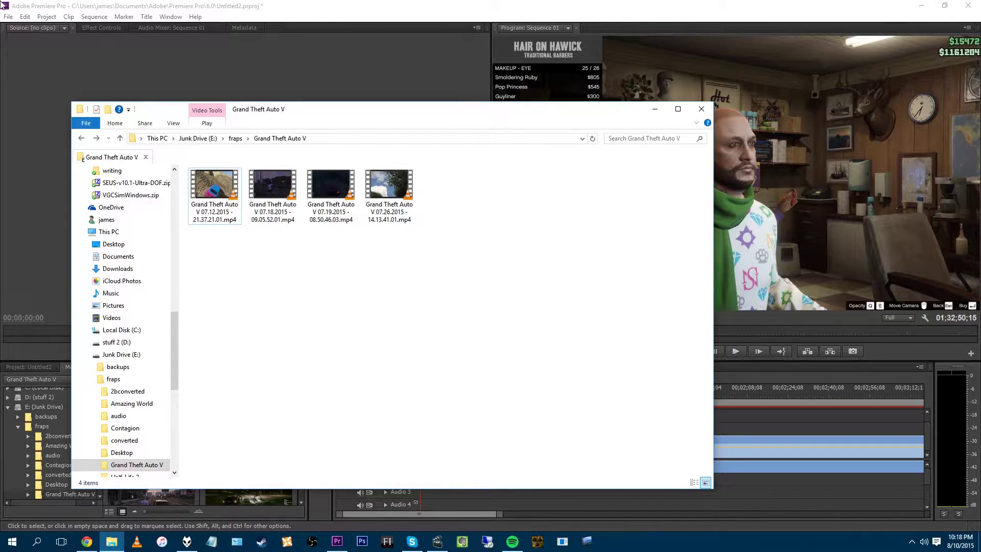
Open the Grand Theft Auto V recordings folder to confirm the first MP4 is 29.6 GB, then go back to Premiere Pro.
{"action": "left_click", "coordinate": [430, 9]}
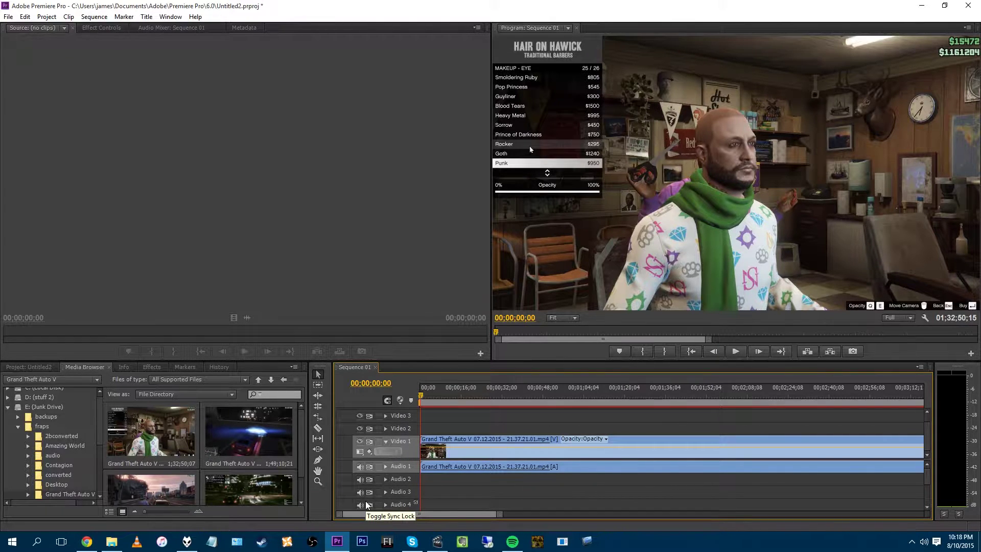
{"action": "left_click", "coordinate": [112, 542]}
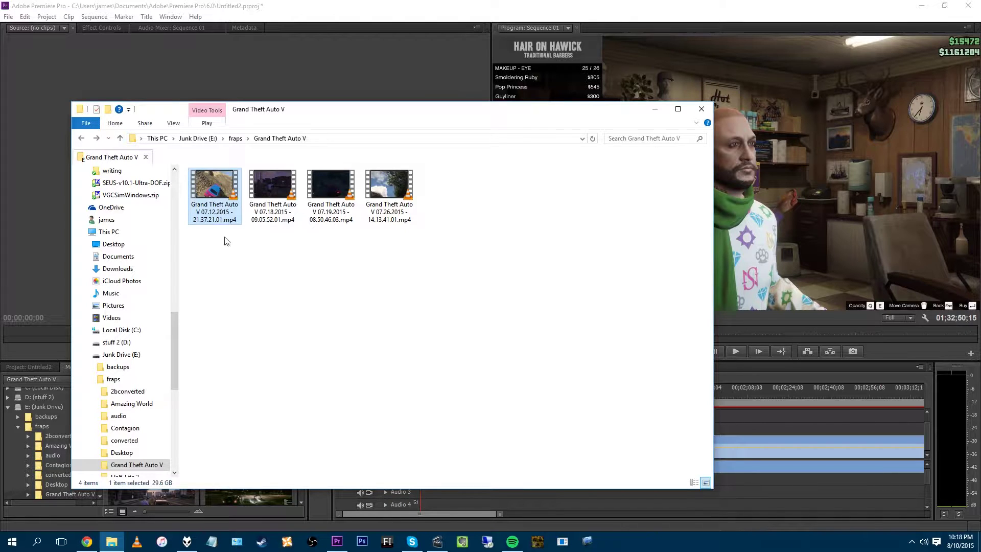
{"action": "left_click", "coordinate": [352, 5]}
Scrub and play Sequence 01, then load the long GTA V clip into the Source monitor.
{"action": "left_click_drag", "start_coordinate": [442, 515], "coordinate": [751, 526]}
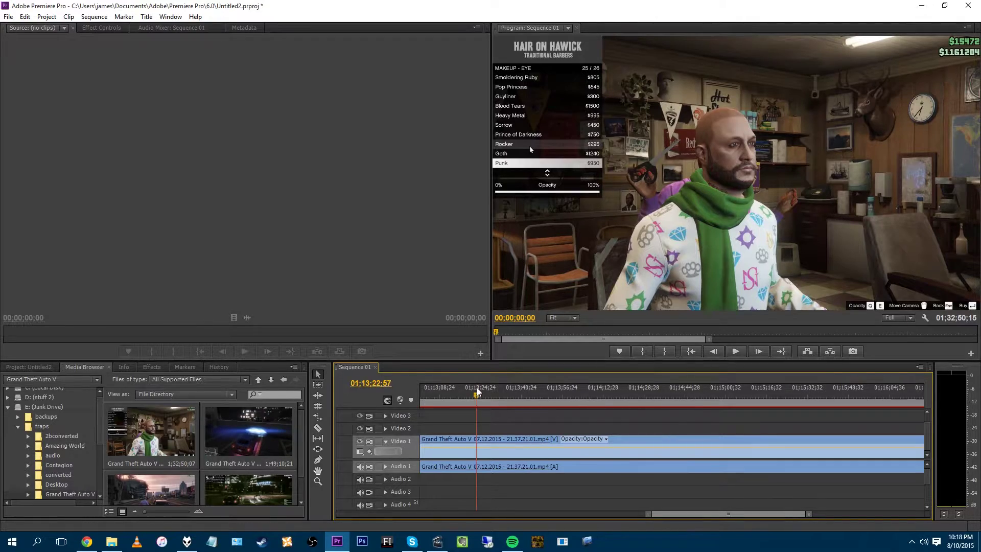
{"action": "left_click", "coordinate": [736, 352]}
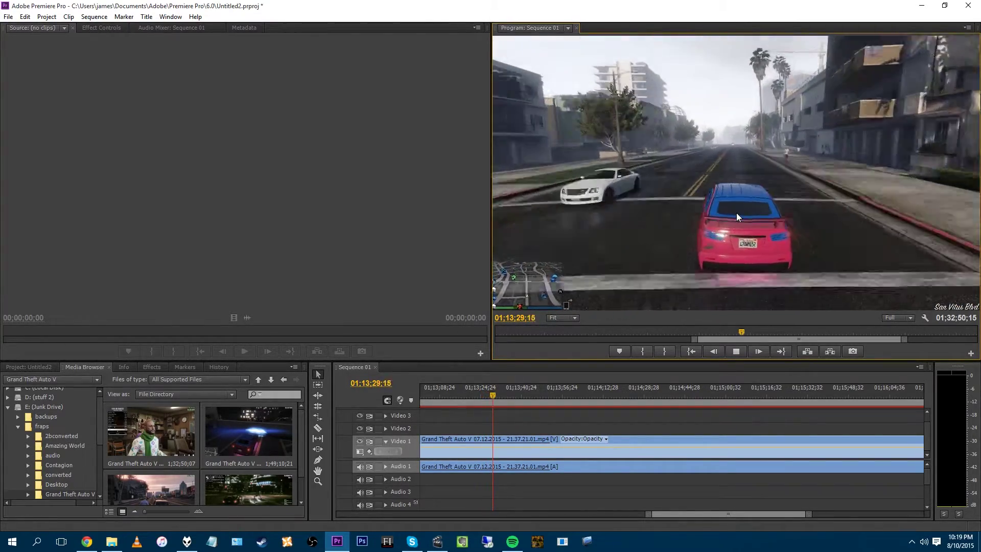
{"action": "left_click", "coordinate": [187, 542]}
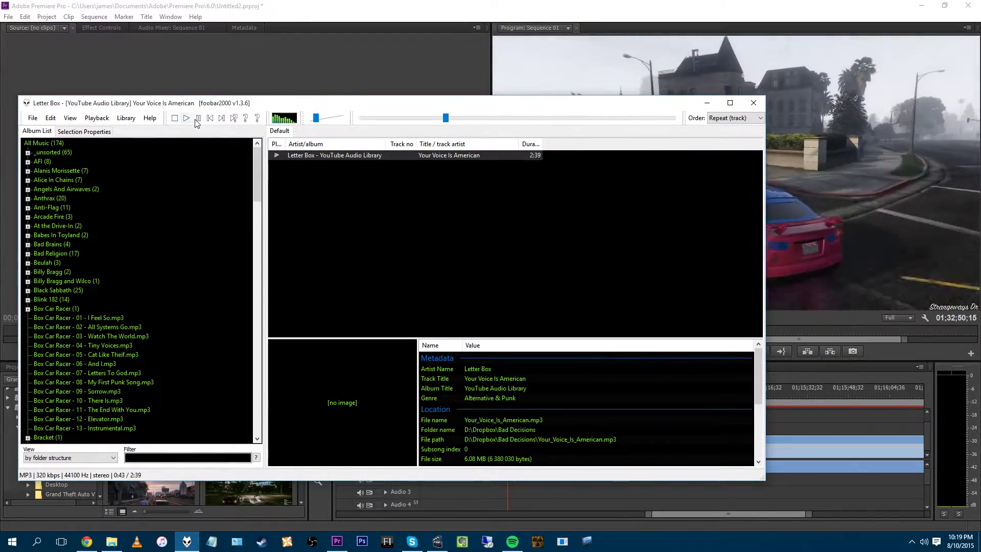
{"action": "left_click", "coordinate": [876, 262]}
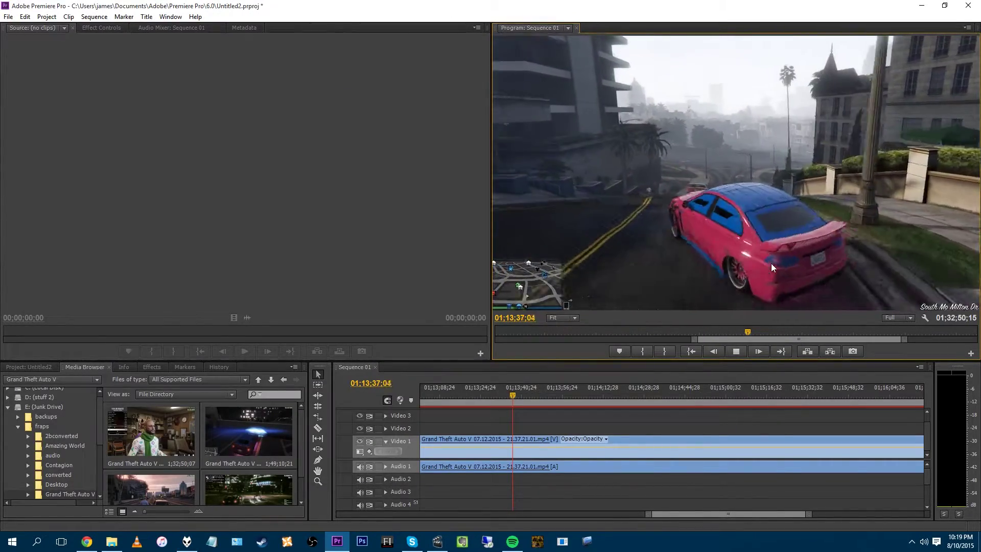
{"action": "double_click", "coordinate": [536, 451]}
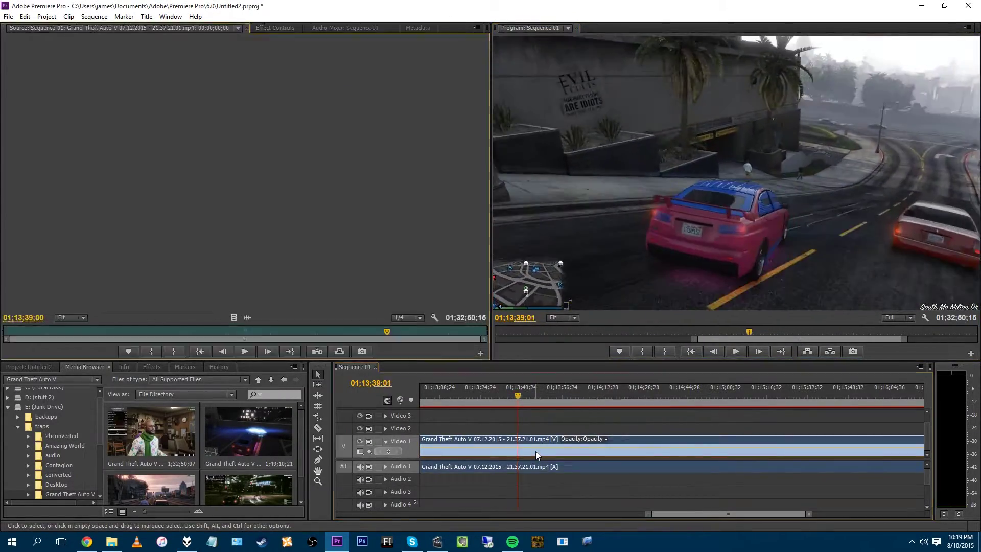
{"action": "left_click", "coordinate": [244, 350]}
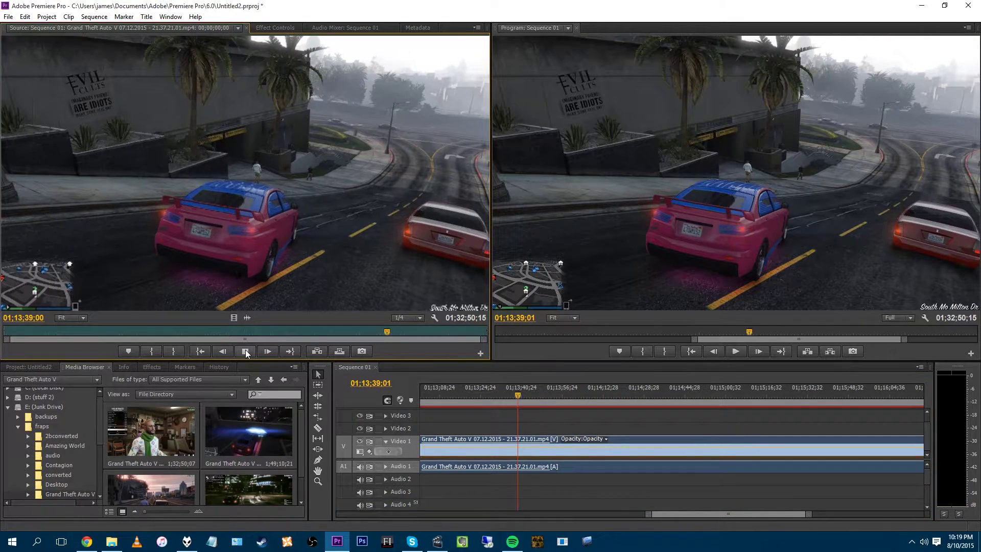
{"action": "left_click", "coordinate": [736, 352]}
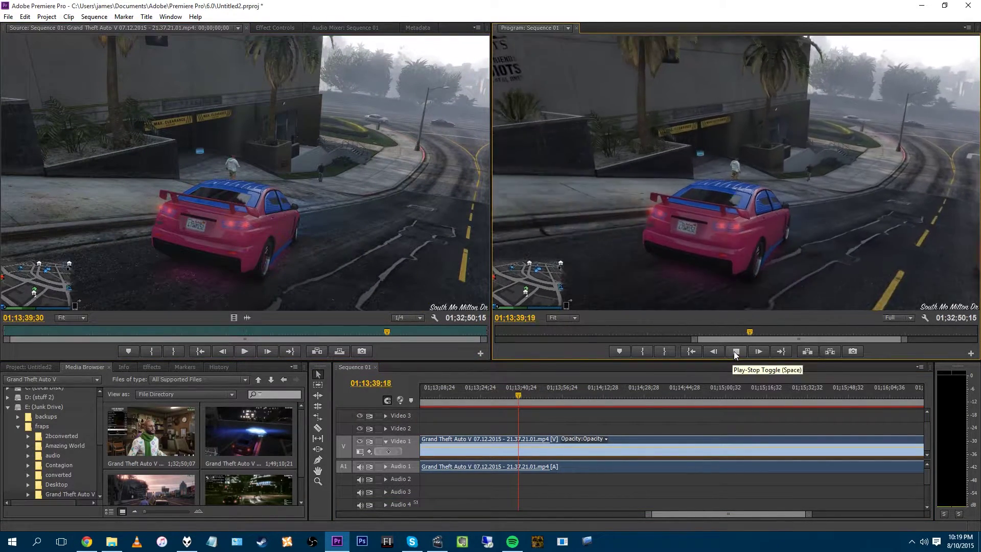
Preview the sequence around 01;14;14, 01;15;19, 00;20;06, 00;45;53 and 00;39;49.
{"action": "left_click", "coordinate": [612, 396]}
{"action": "left_click", "coordinate": [774, 394]}
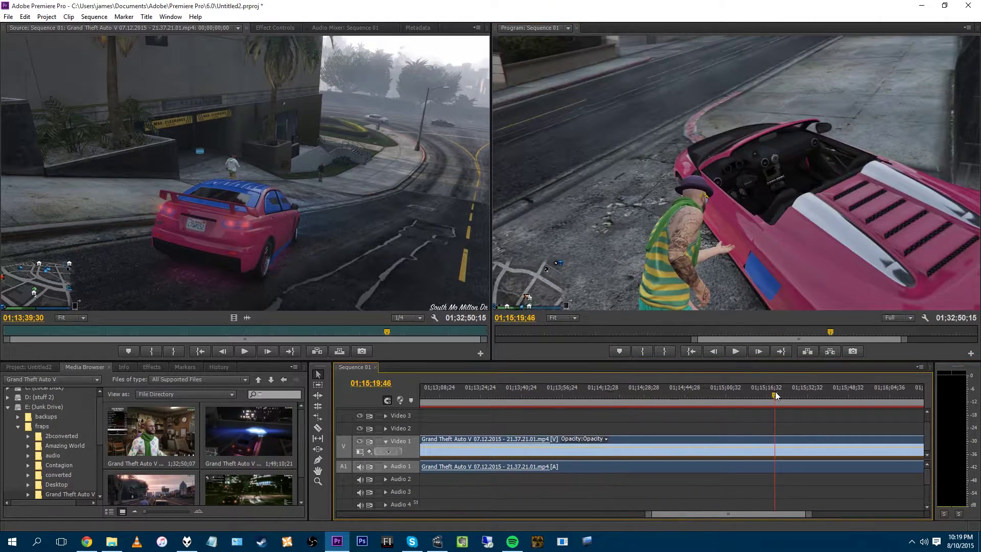
{"action": "left_click_drag", "start_coordinate": [700, 517], "coordinate": [475, 517]}
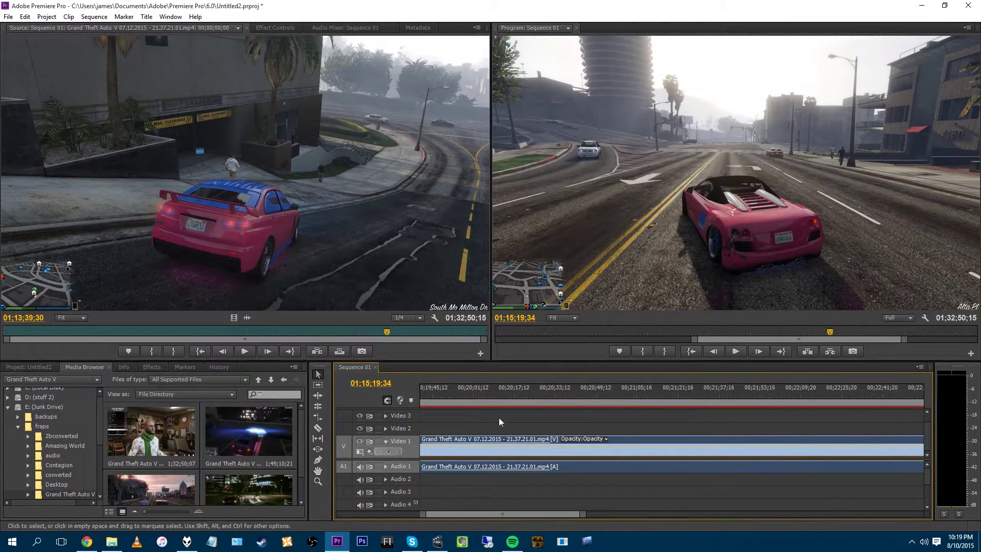
{"action": "left_click", "coordinate": [487, 393]}
{"action": "left_click", "coordinate": [737, 352]}
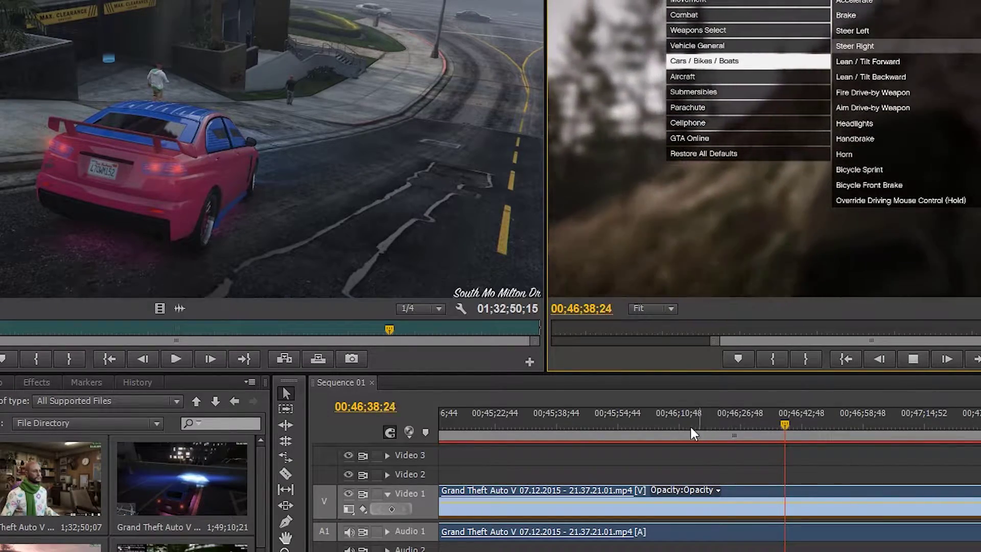
{"action": "left_click", "coordinate": [611, 424]}
{"action": "left_click", "coordinate": [911, 355]}
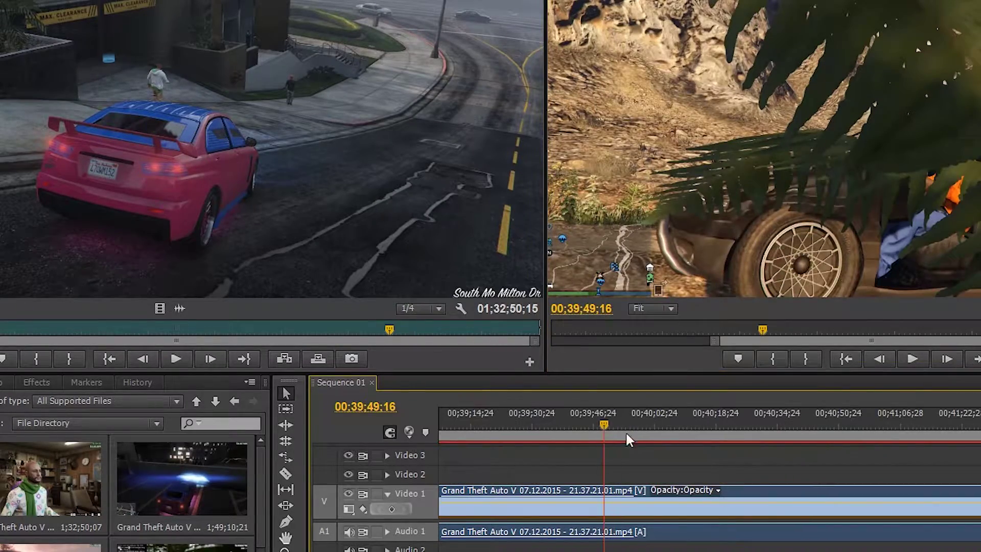
{"action": "left_click", "coordinate": [912, 359]}
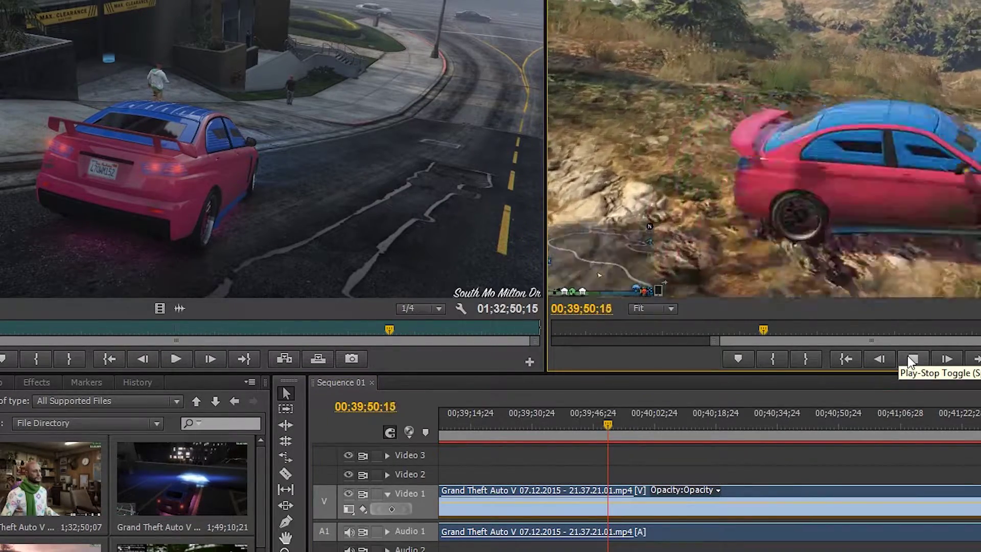
{"action": "left_click", "coordinate": [912, 359]}
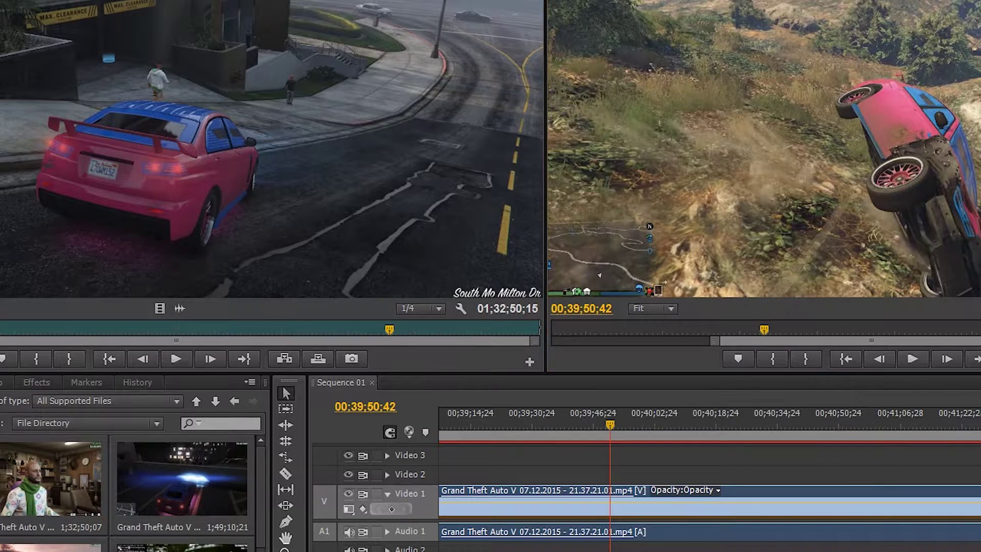
{"action": "key", "text": "alt+Tab"}
{"action": "key", "text": "Return"}
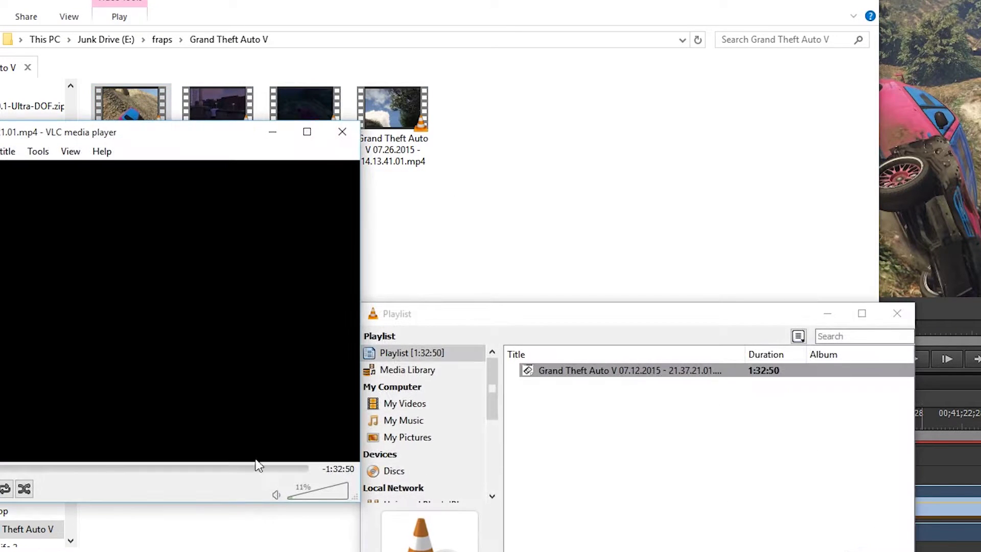
{"action": "left_click", "coordinate": [238, 468]}
{"action": "scroll", "coordinate": [206, 326], "scroll_direction": "up", "scroll_amount": 14}
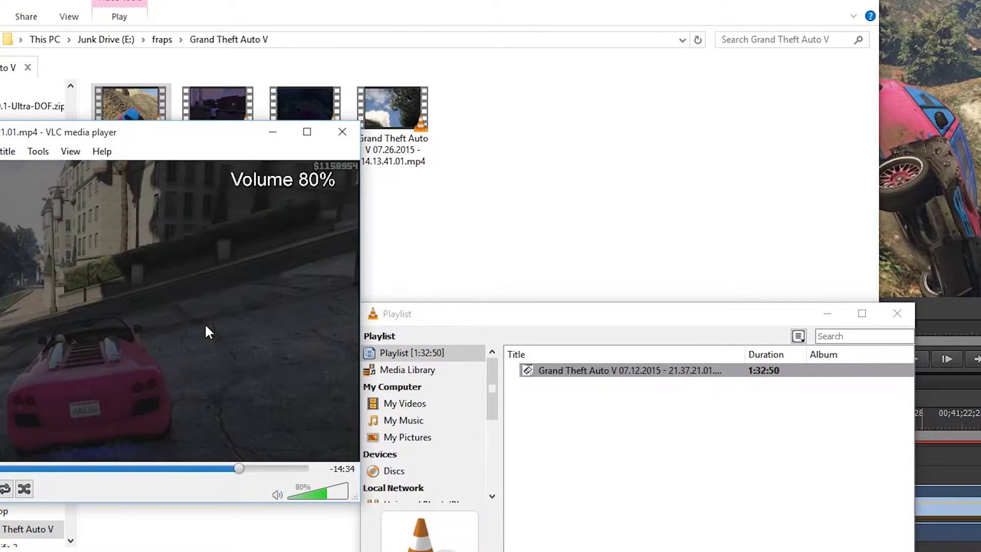
{"action": "left_click", "coordinate": [278, 468]}
{"action": "left_click", "coordinate": [302, 469]}
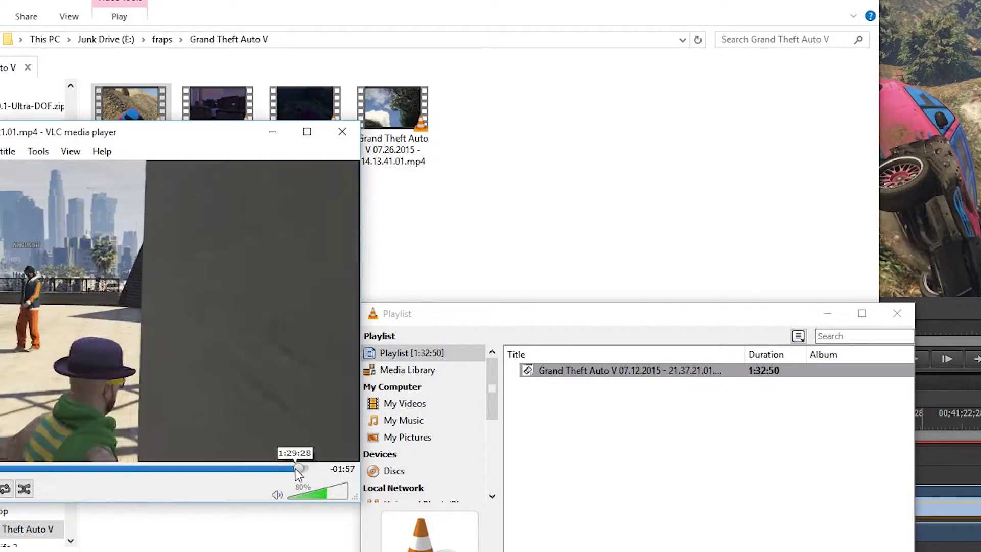
{"action": "left_click", "coordinate": [240, 468]}
{"action": "left_click", "coordinate": [118, 468]}
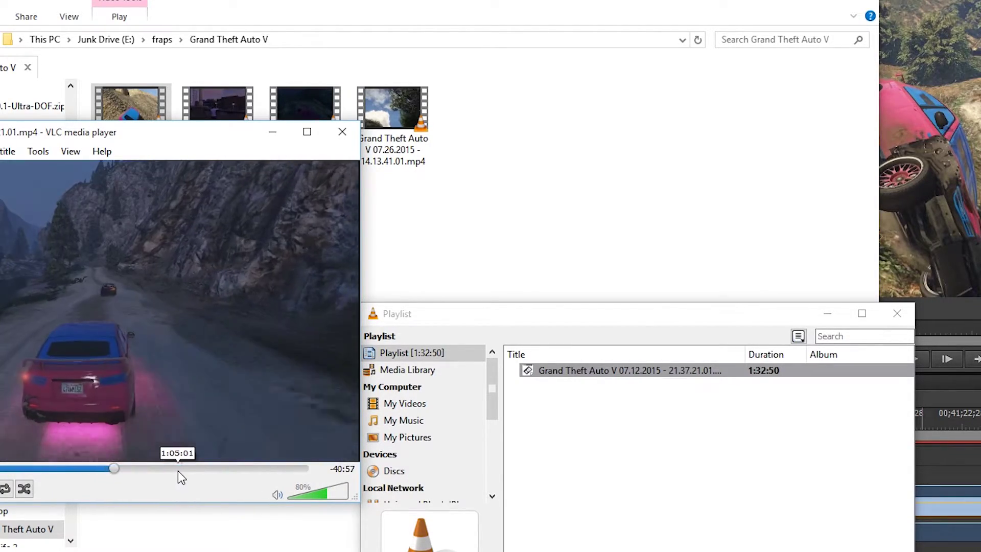
{"action": "left_click", "coordinate": [176, 469]}
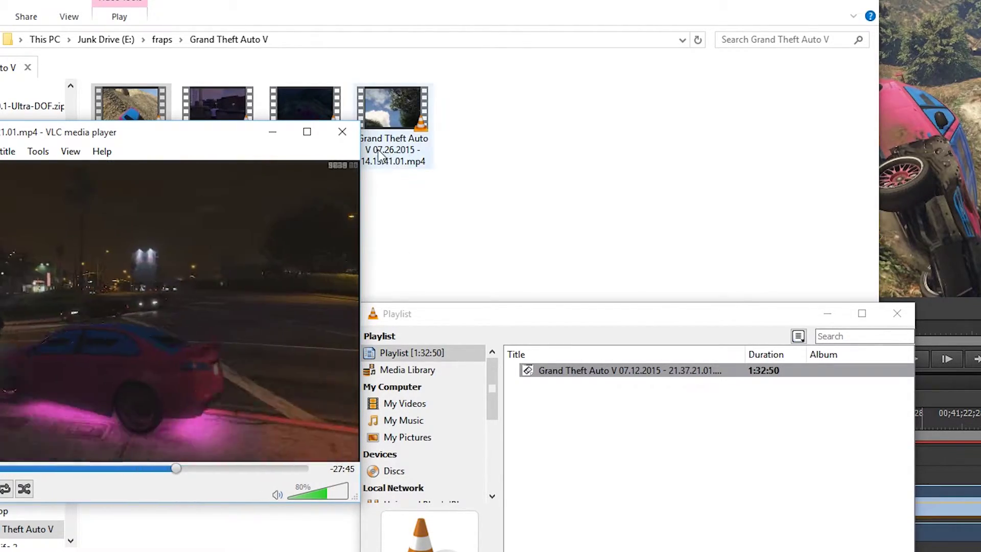
{"action": "left_click", "coordinate": [341, 132]}
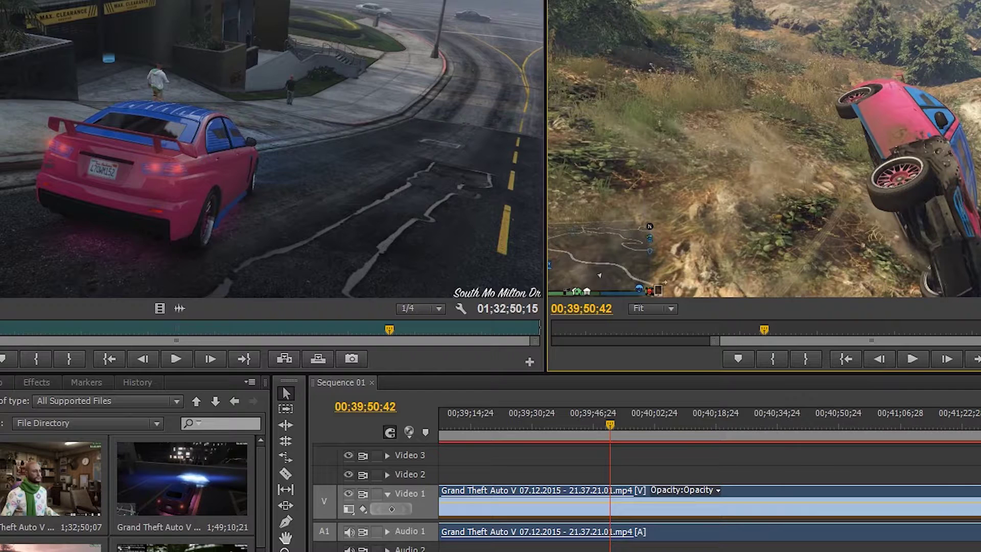
Select the long GTA V clip on Video 1 and delete it from Sequence 01.
{"action": "left_click", "coordinate": [590, 492]}
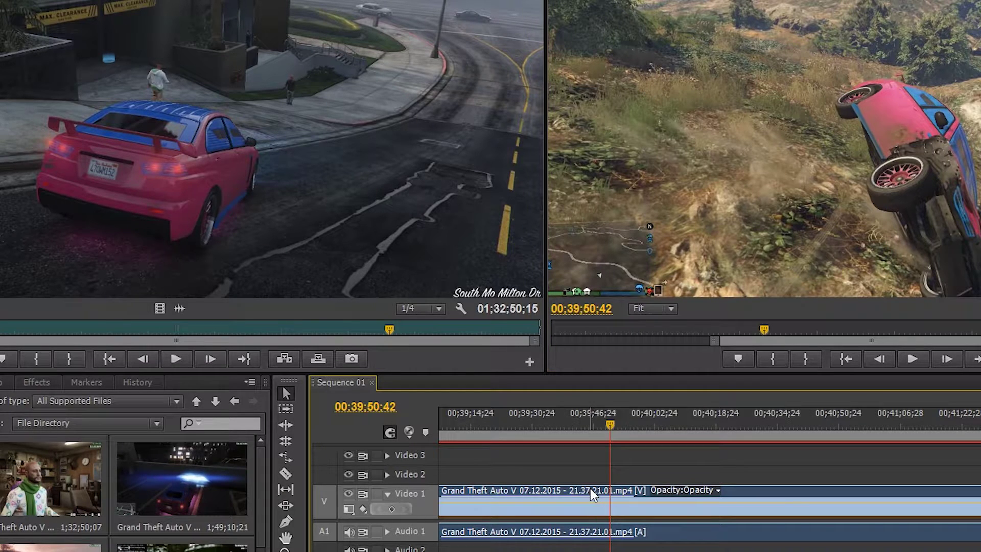
{"action": "key", "text": "Delete"}
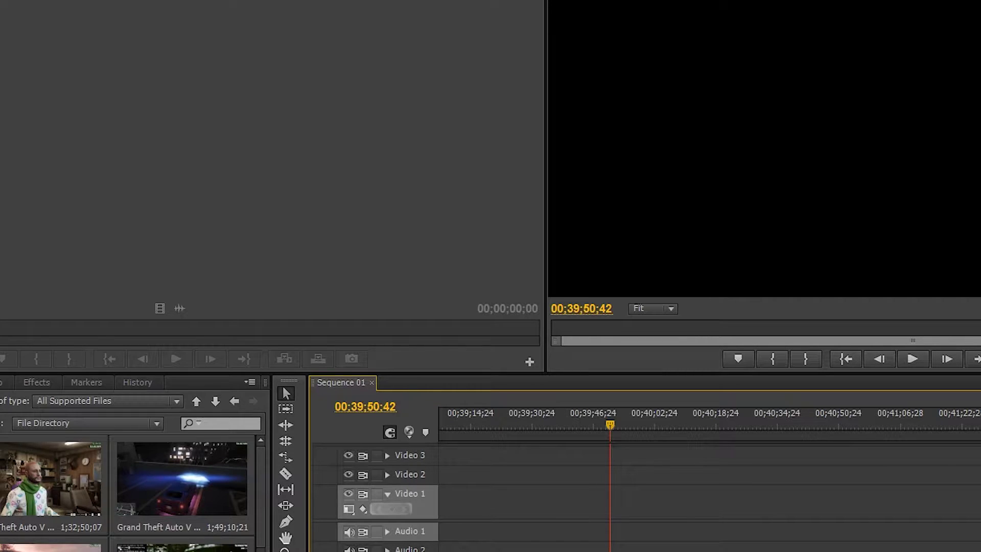
{"action": "key", "text": "alt+Tab"}
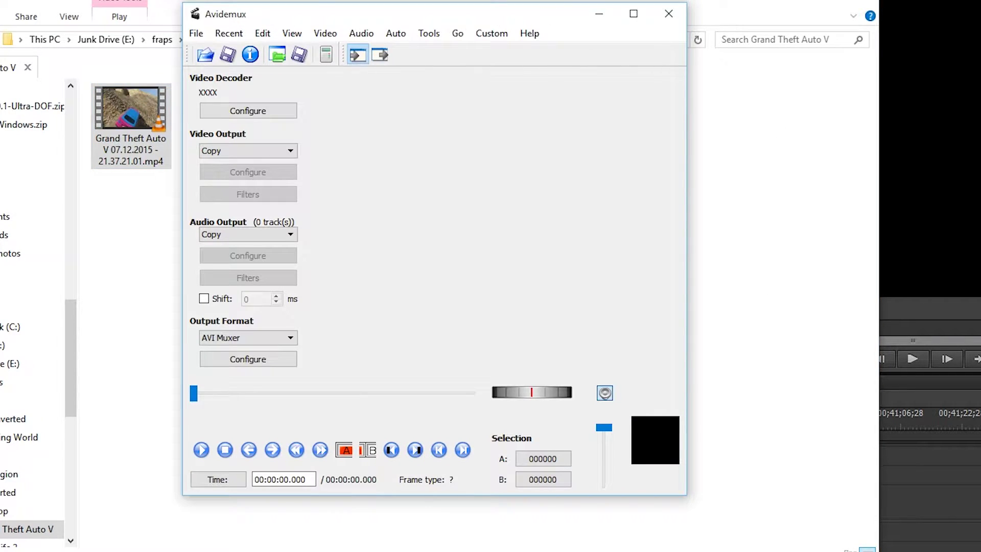
Load 07.12.2015 - 21.37.21.01.mp4 into Avidemux and set the output format to MP4v2 Muxer.
{"action": "left_click_drag", "start_coordinate": [368, 18], "coordinate": [740, 27]}
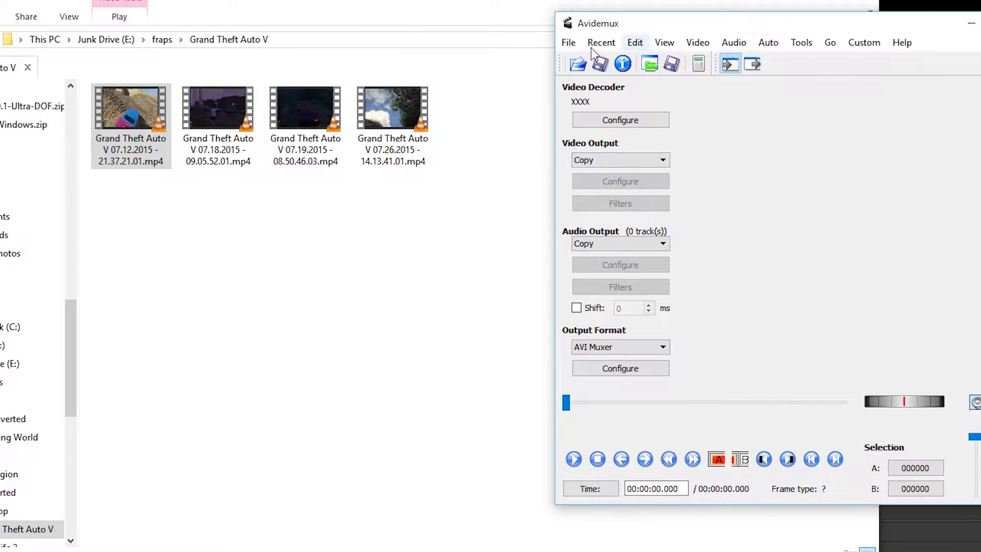
{"action": "left_click_drag", "start_coordinate": [132, 125], "coordinate": [747, 171]}
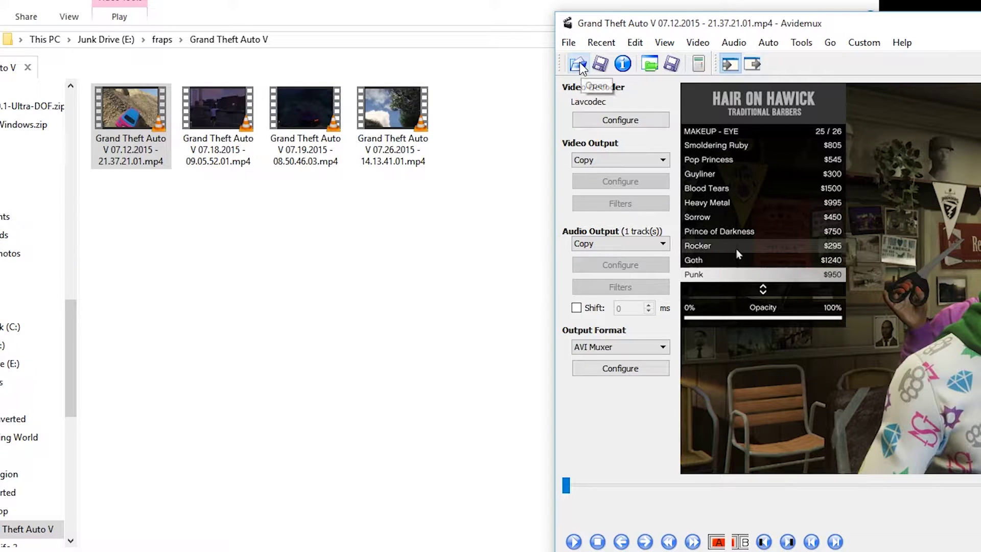
{"action": "left_click_drag", "start_coordinate": [980, 36], "coordinate": [538, 28]}
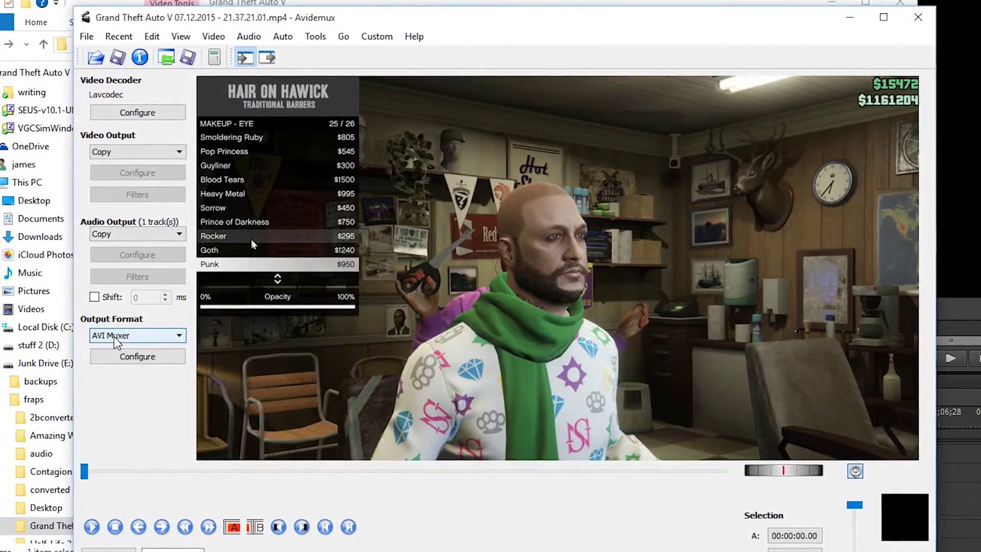
{"action": "left_click", "coordinate": [132, 334]}
{"action": "left_click", "coordinate": [144, 391]}
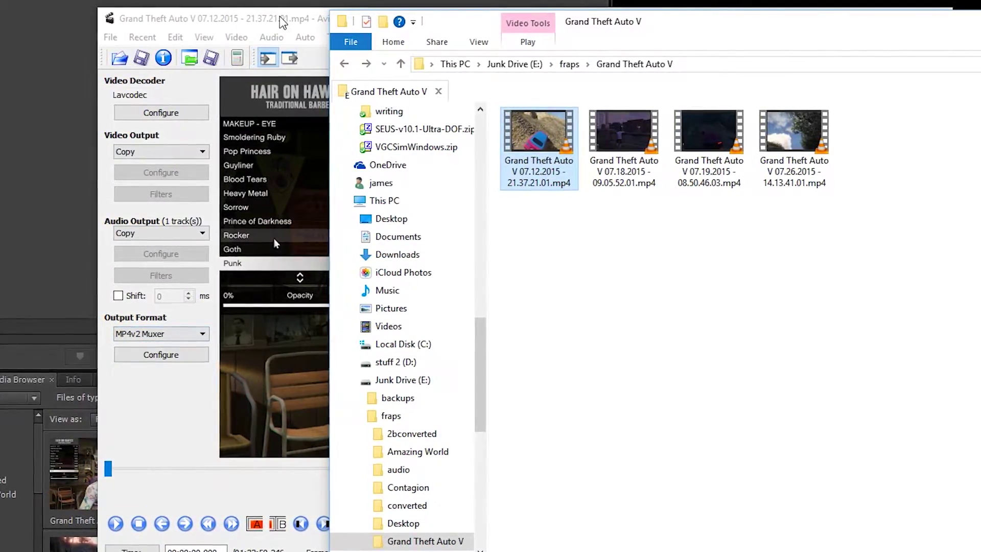
Bring the Avidemux window with the loaded recording in front of the recordings folder.
{"action": "left_click", "coordinate": [273, 238]}
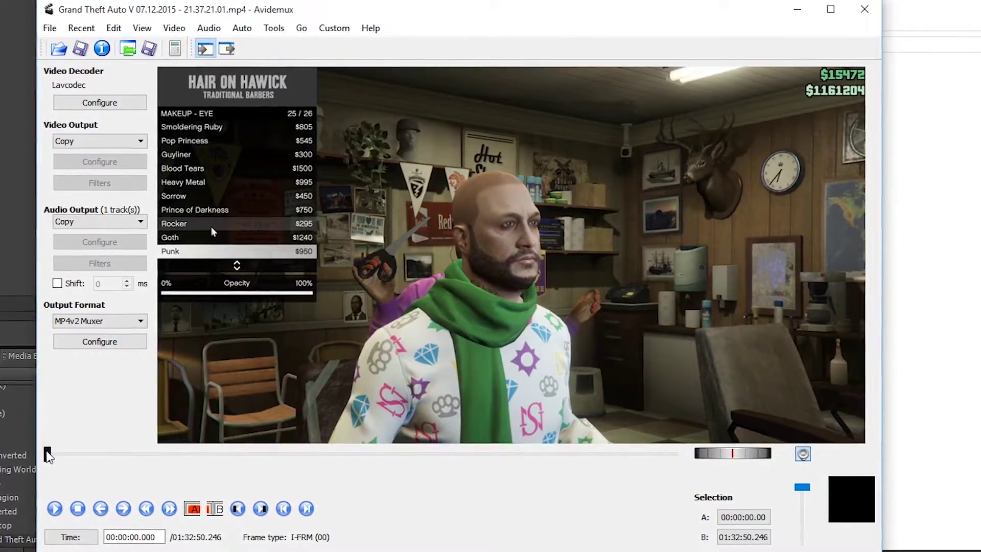
Seek the recording to about 00:15:17 to end the first fifteen-minute part there.
{"action": "left_click_drag", "start_coordinate": [49, 454], "coordinate": [137, 462]}
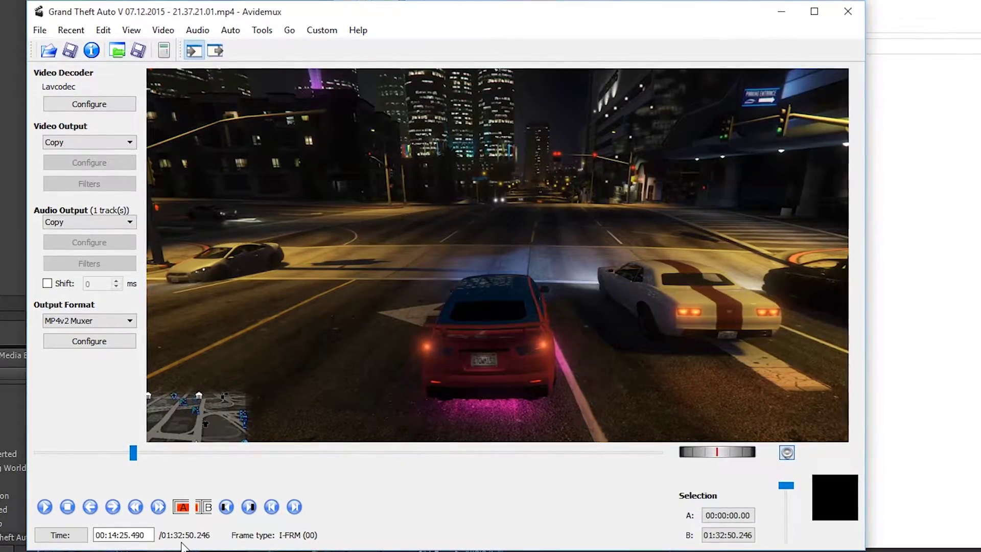
{"action": "left_click_drag", "start_coordinate": [136, 456], "coordinate": [137, 457]}
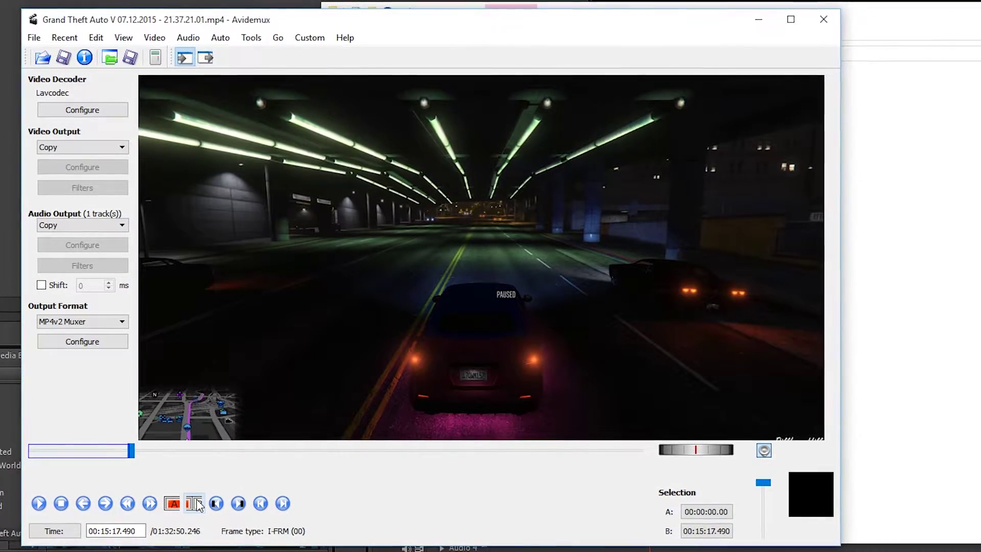
{"action": "left_click", "coordinate": [62, 60]}
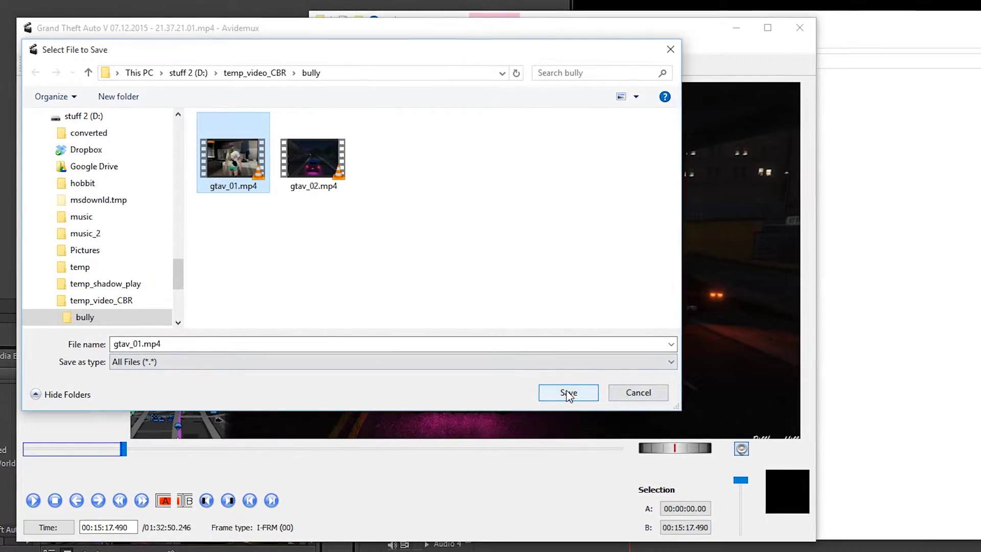
{"action": "left_click", "coordinate": [641, 393]}
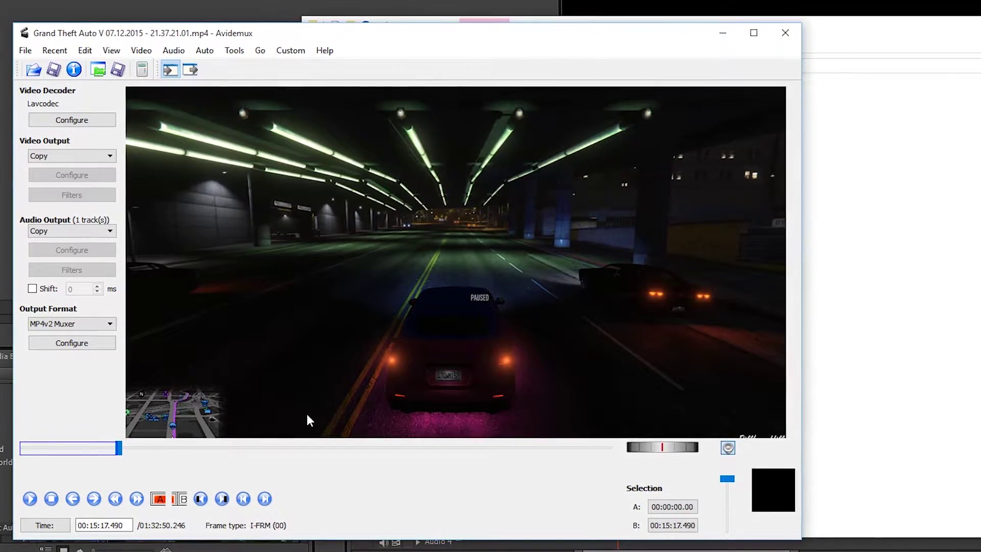
Mark 00:15:17.490 to 00:30:09.995 and save that part as gtav_02.mp4.
{"action": "left_click", "coordinate": [155, 497]}
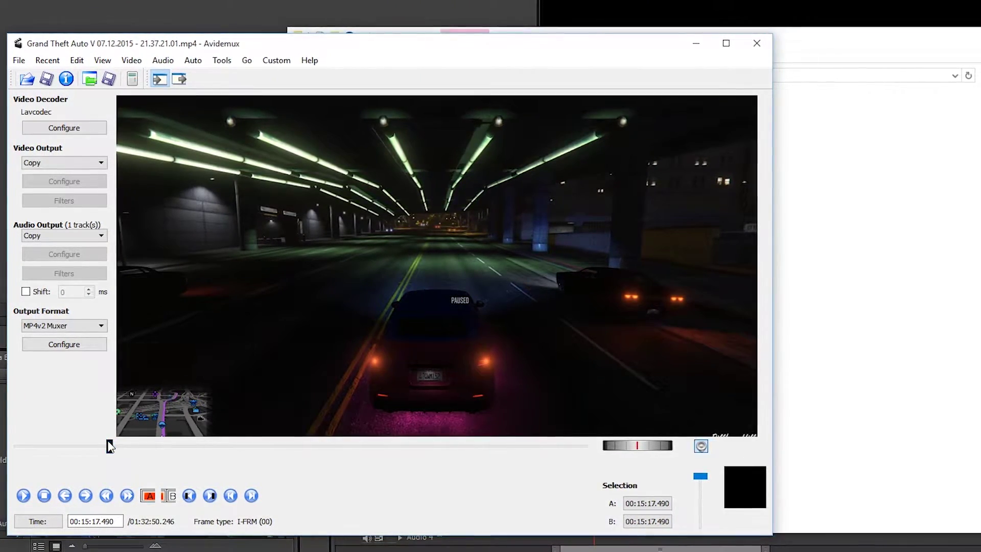
{"action": "left_click_drag", "start_coordinate": [109, 449], "coordinate": [199, 450]}
{"action": "left_click", "coordinate": [166, 494]}
{"action": "left_click", "coordinate": [44, 83]}
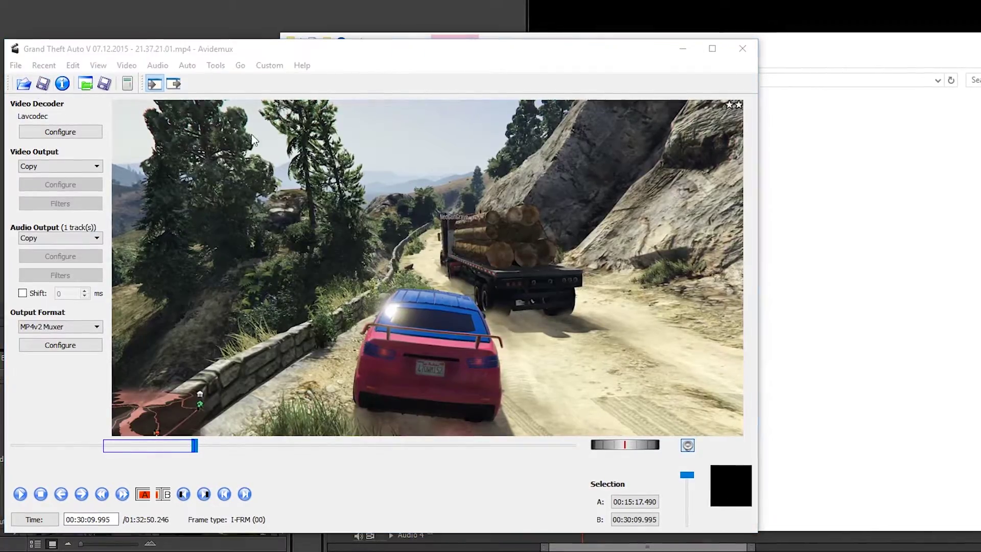
{"action": "left_click", "coordinate": [283, 149]}
{"action": "left_click", "coordinate": [603, 391]}
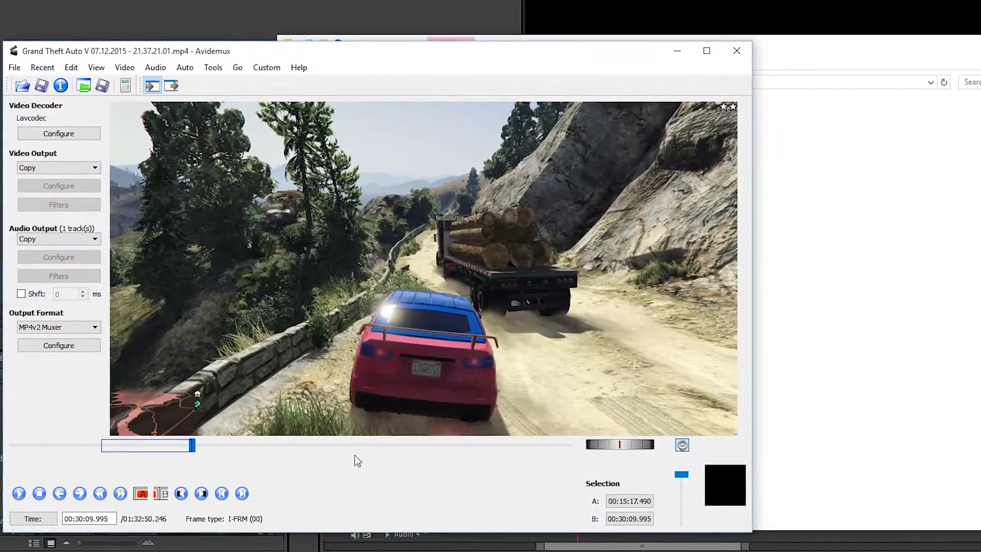
Mark 00:30:09.995 to 00:45:35.481 as the next part and bring up its save dialog.
{"action": "left_click", "coordinate": [141, 494]}
{"action": "left_click_drag", "start_coordinate": [195, 445], "coordinate": [281, 454]}
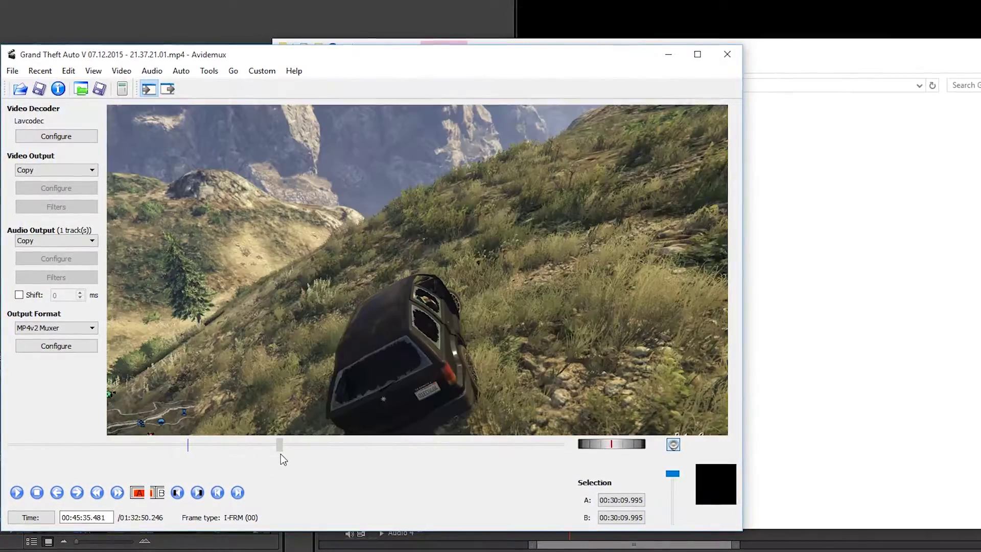
{"action": "left_click", "coordinate": [156, 493]}
{"action": "key", "text": "ctrl+s"}
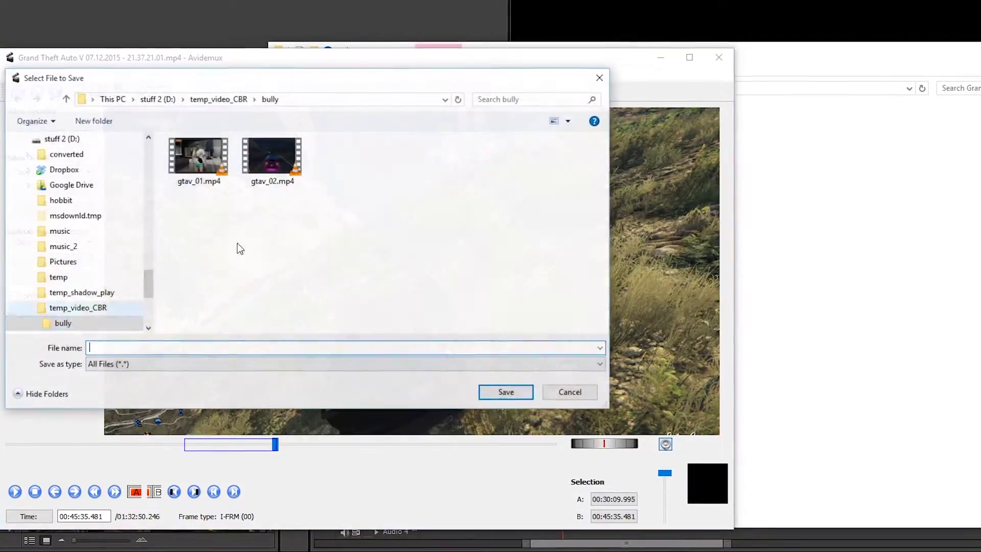
Cancel the Select File to Save dialog without saving the new part.
{"action": "left_click", "coordinate": [567, 392]}
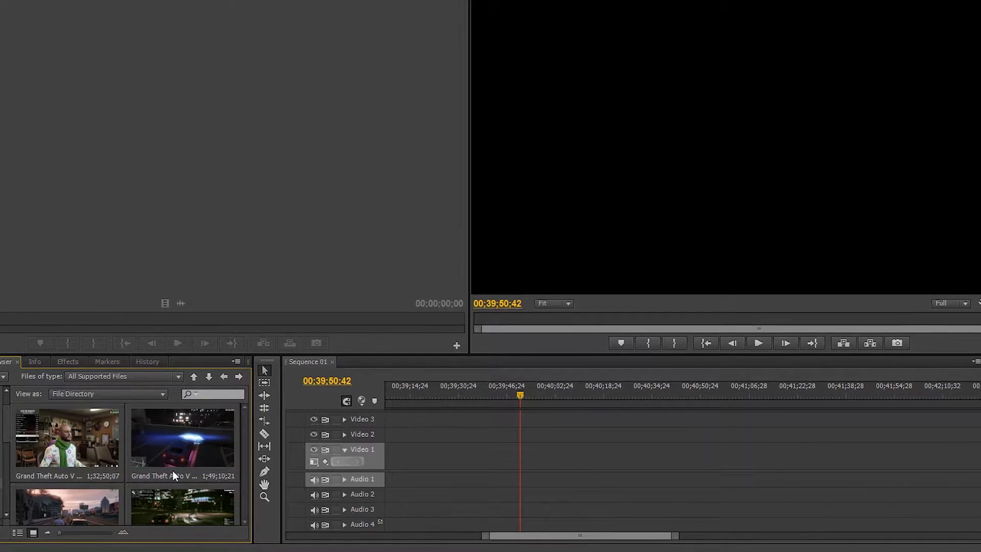
Browse the Media Browser to the gta5 folder and drop gta5_01.mp4 at the start of Video 1.
{"action": "key", "text": "alt+Left"}
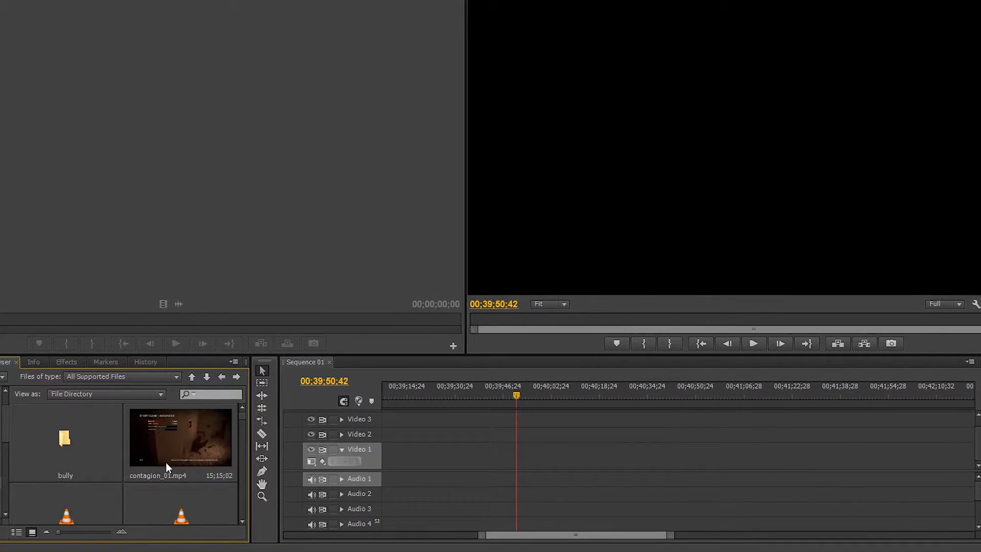
{"action": "scroll", "coordinate": [186, 492], "scroll_direction": "down", "scroll_amount": 3}
{"action": "scroll", "coordinate": [185, 492], "scroll_direction": "down", "scroll_amount": 2}
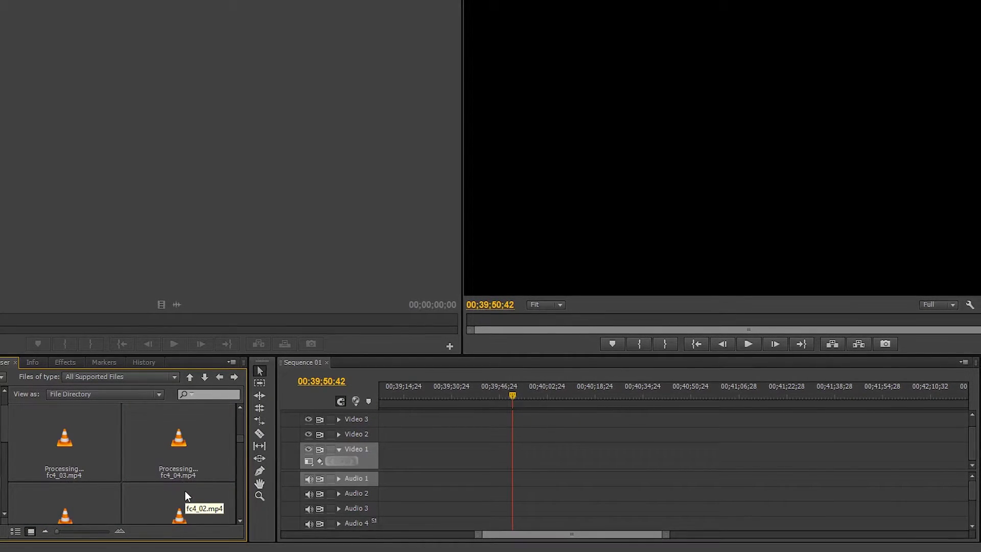
{"action": "key", "text": "alt+Right"}
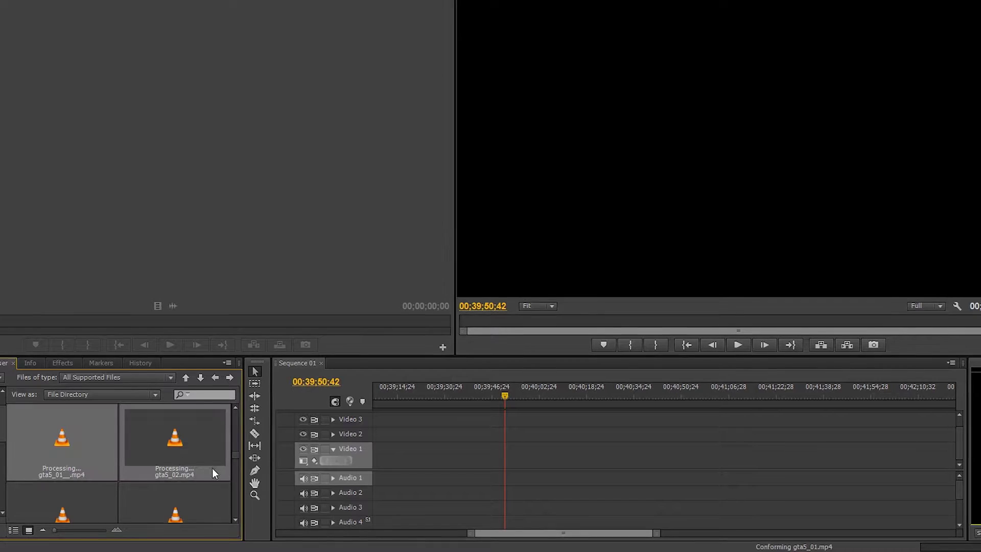
{"action": "left_click_drag", "start_coordinate": [188, 455], "coordinate": [327, 456]}
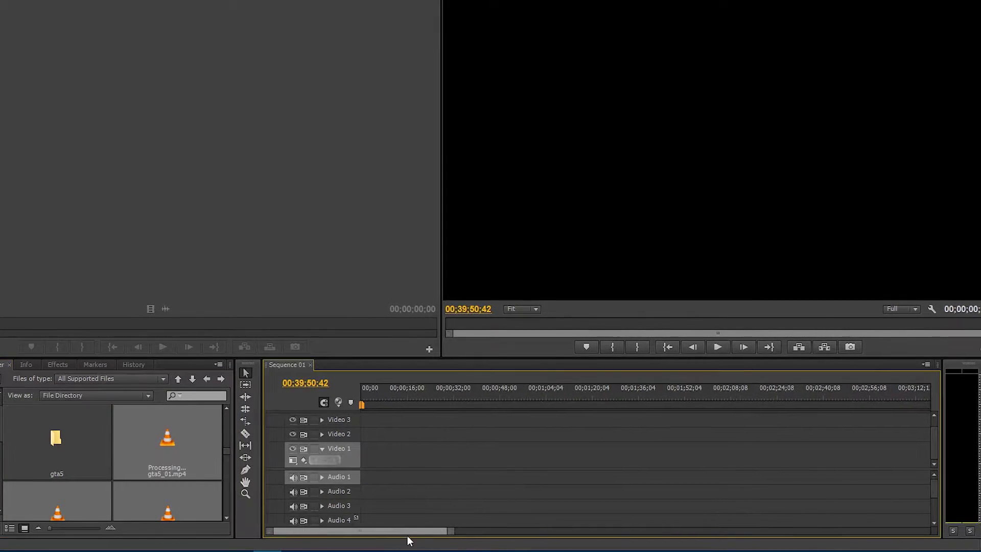
{"action": "left_click_drag", "start_coordinate": [116, 432], "coordinate": [361, 455]}
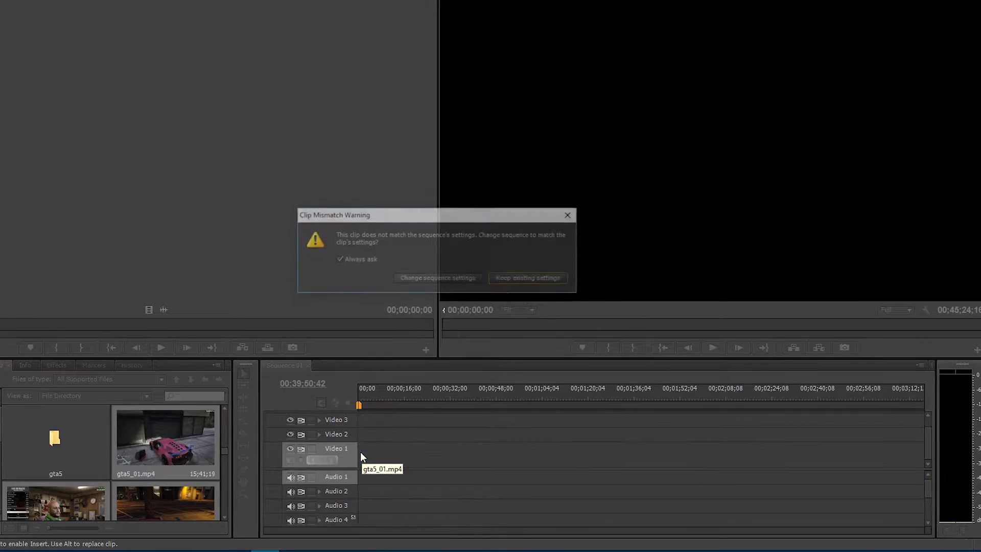
Keep the existing sequence settings for the gta5 clips and preview the sequence around 00;01;14;12.
{"action": "left_click", "coordinate": [550, 279]}
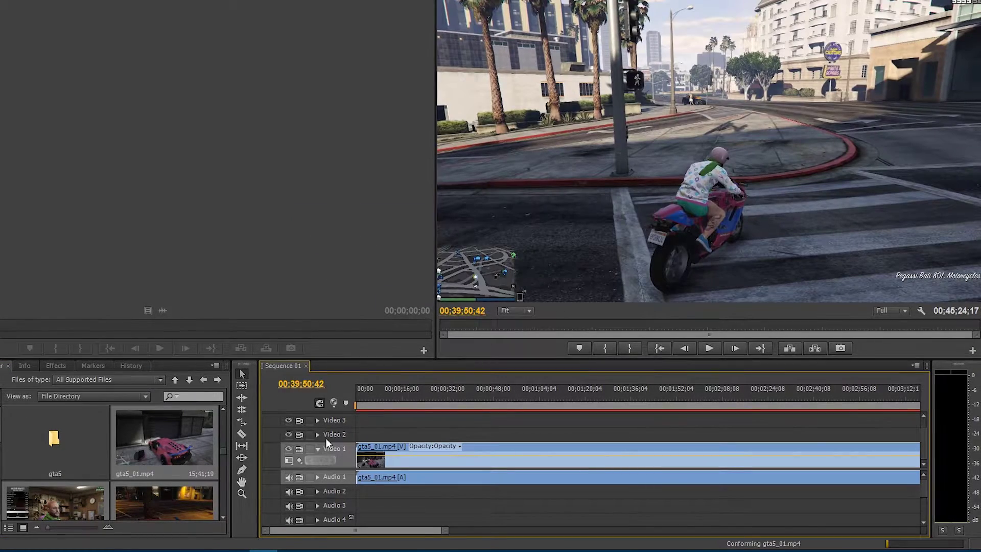
{"action": "left_click", "coordinate": [569, 396]}
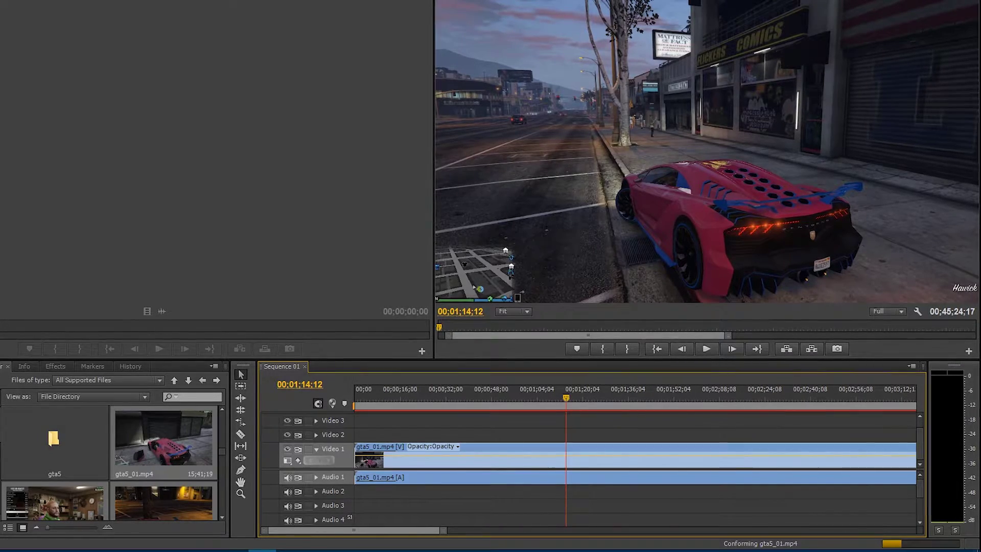
{"action": "left_click_drag", "start_coordinate": [378, 533], "coordinate": [520, 523]}
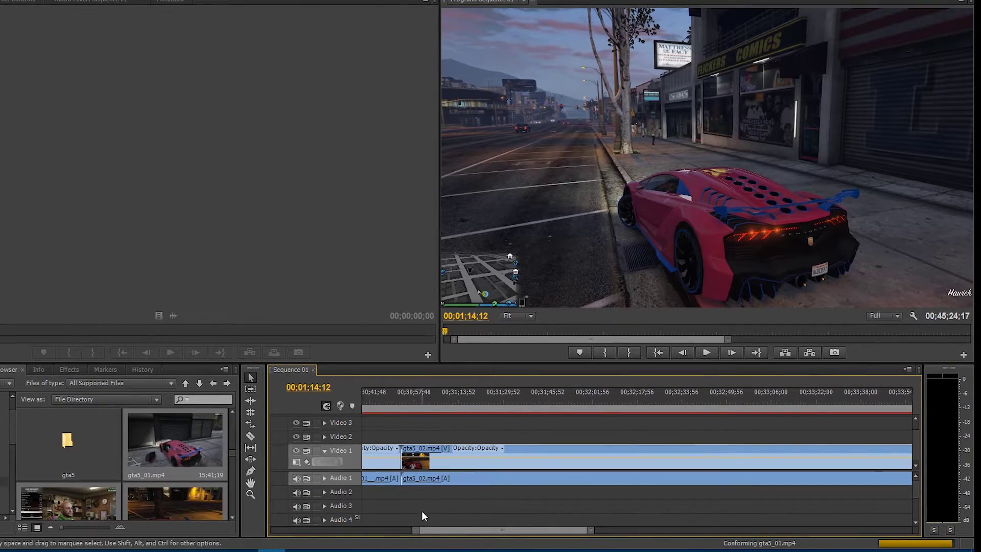
{"action": "key", "text": "alt+Tab"}
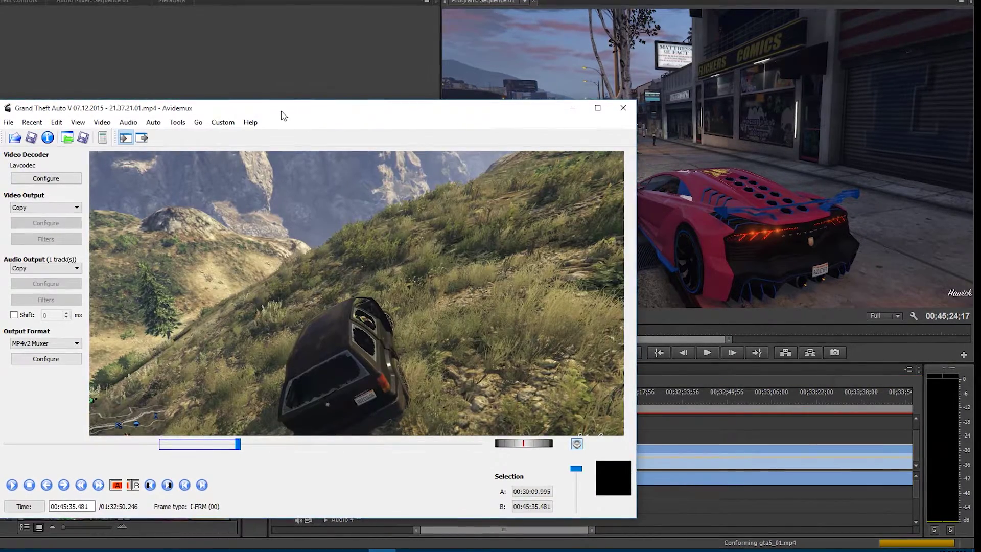
Mark the Avidemux section from 00:53:47.474 to 00:59:15.468 with markers A and B.
{"action": "left_click", "coordinate": [116, 484]}
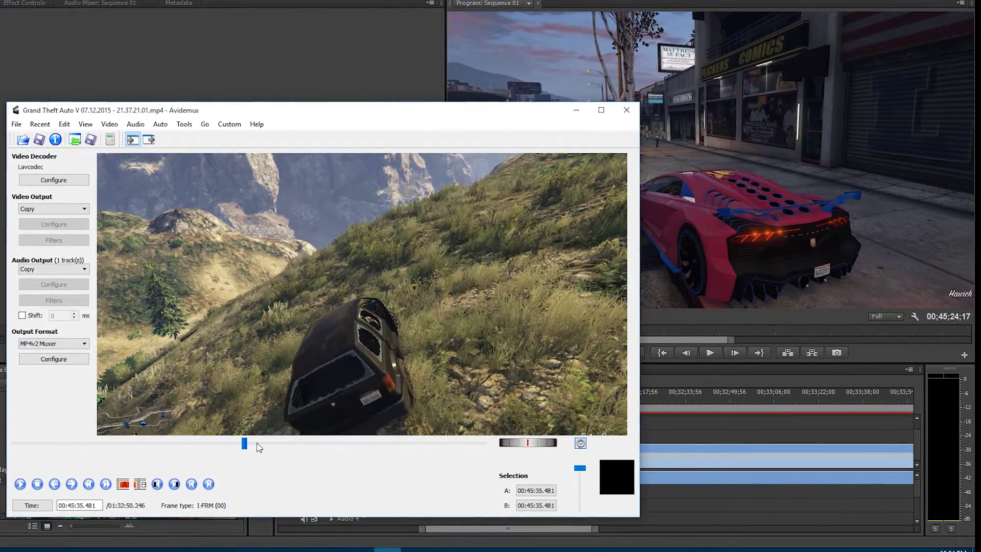
{"action": "left_click_drag", "start_coordinate": [249, 446], "coordinate": [290, 450]}
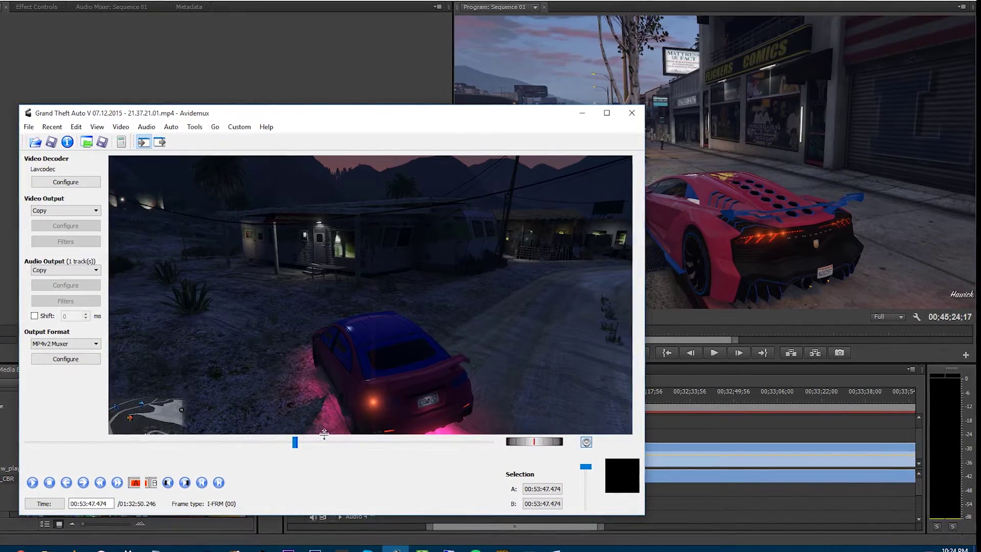
{"action": "left_click_drag", "start_coordinate": [296, 446], "coordinate": [325, 450]}
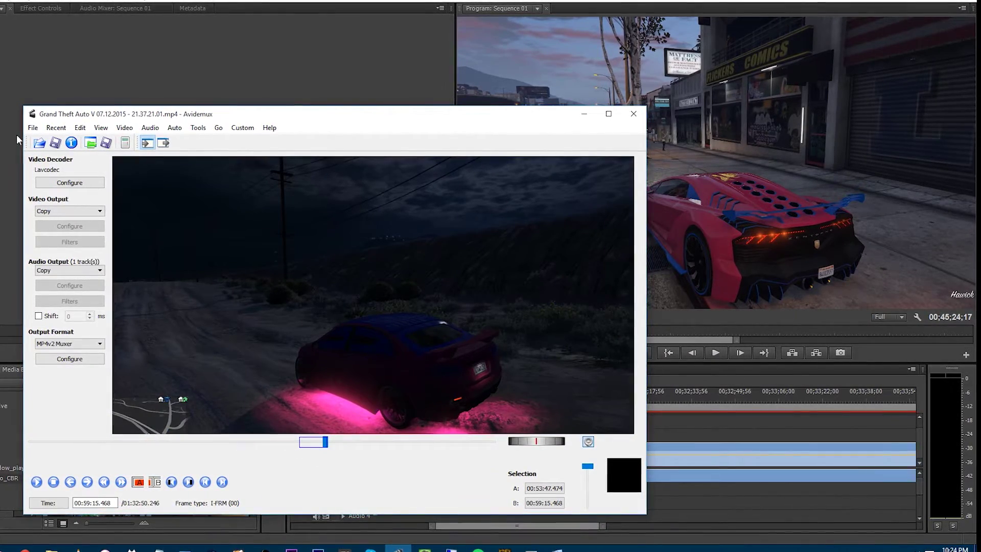
Open and cancel the save dialog for the section, then close Avidemux.
{"action": "left_click", "coordinate": [57, 143]}
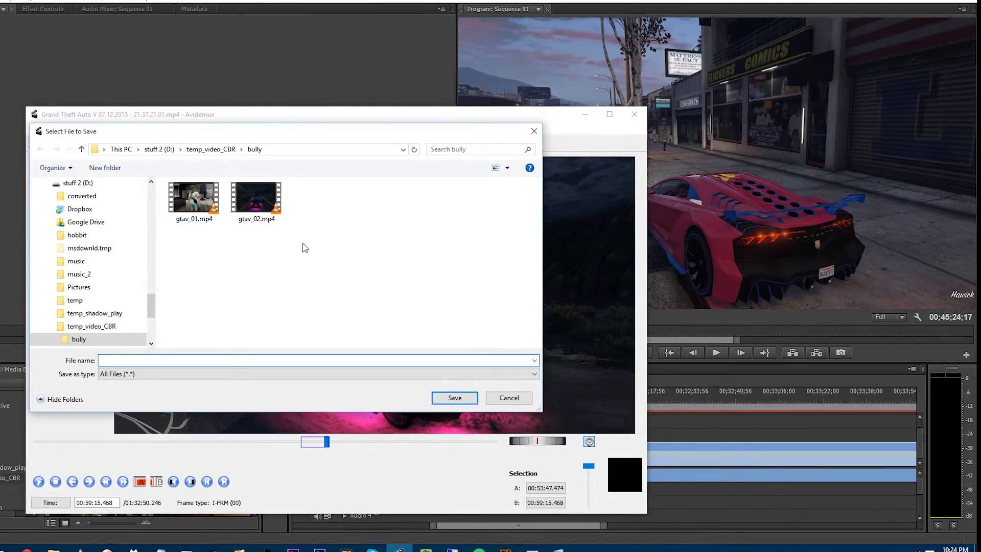
{"action": "left_click", "coordinate": [511, 397]}
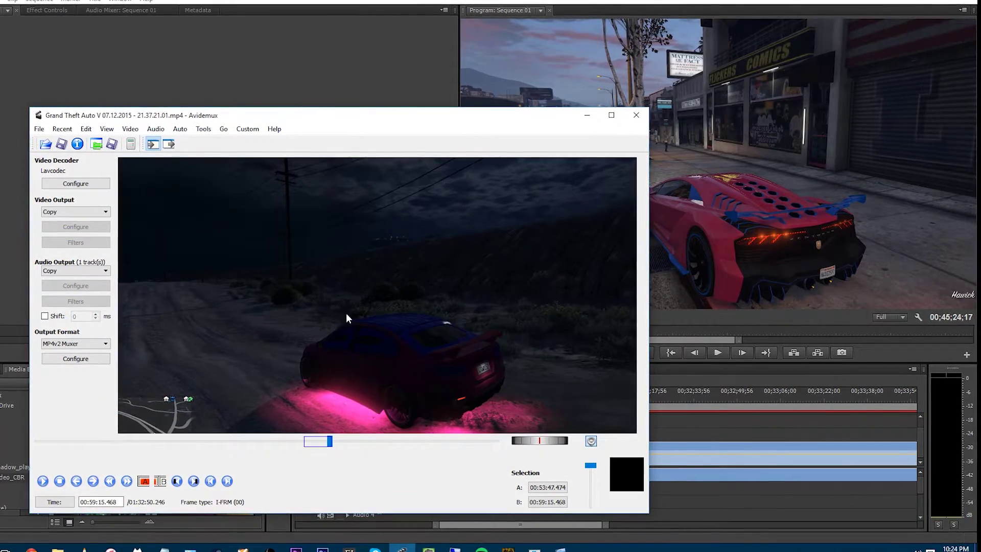
{"action": "left_click", "coordinate": [639, 116]}
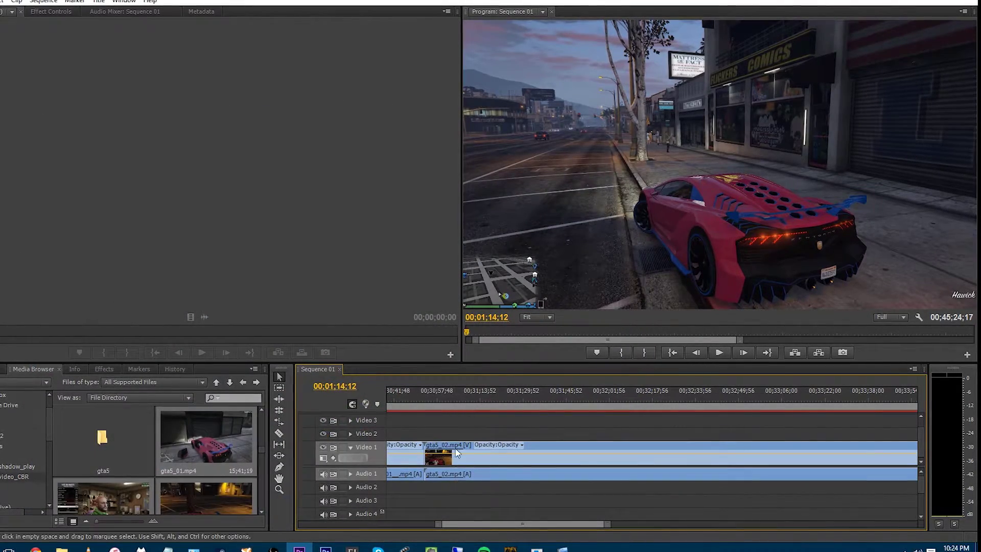
Play Sequence 01 from near the end of gta5_02.mp4, stopping at 00;45;03;25.
{"action": "left_click_drag", "start_coordinate": [538, 524], "coordinate": [586, 529]}
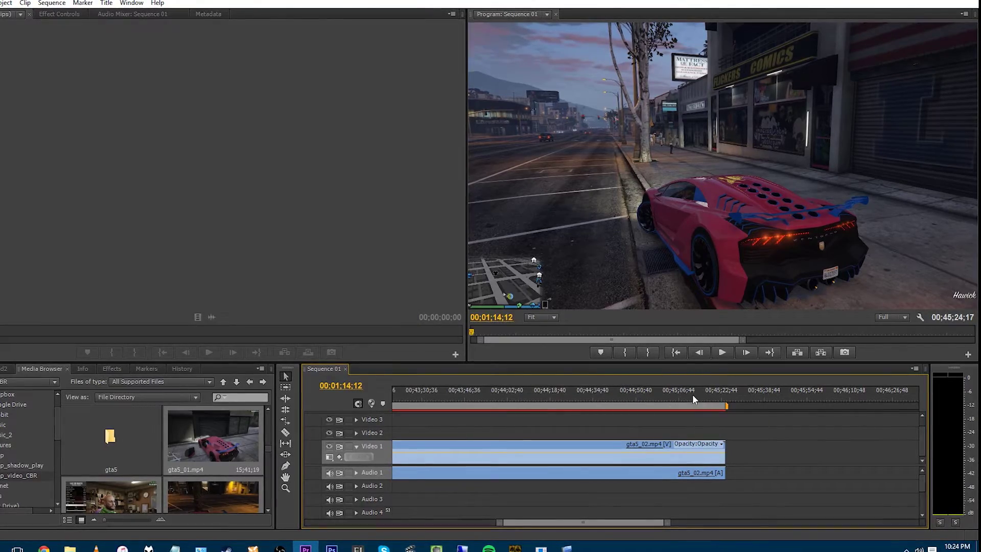
{"action": "left_click", "coordinate": [649, 397]}
{"action": "key", "text": "space"}
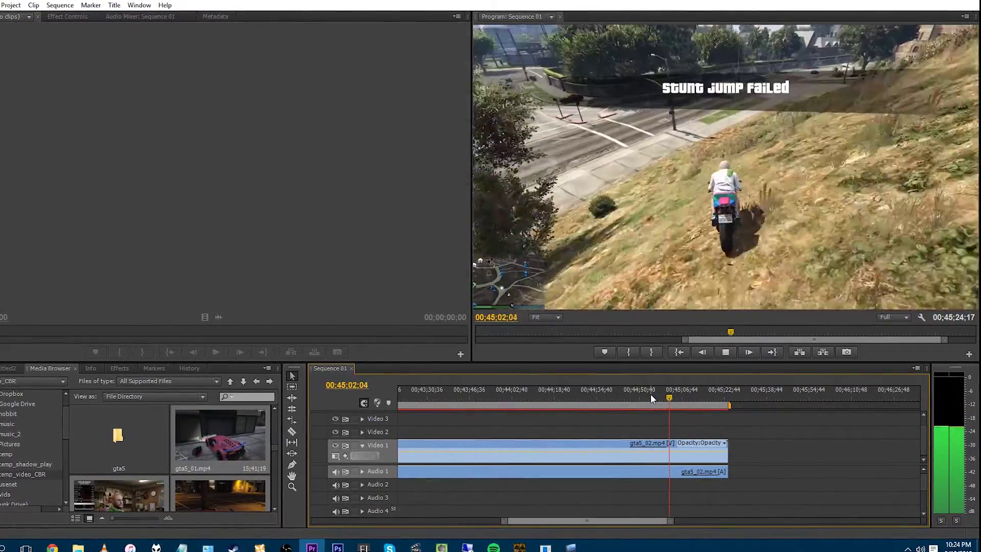
{"action": "key", "text": "space"}
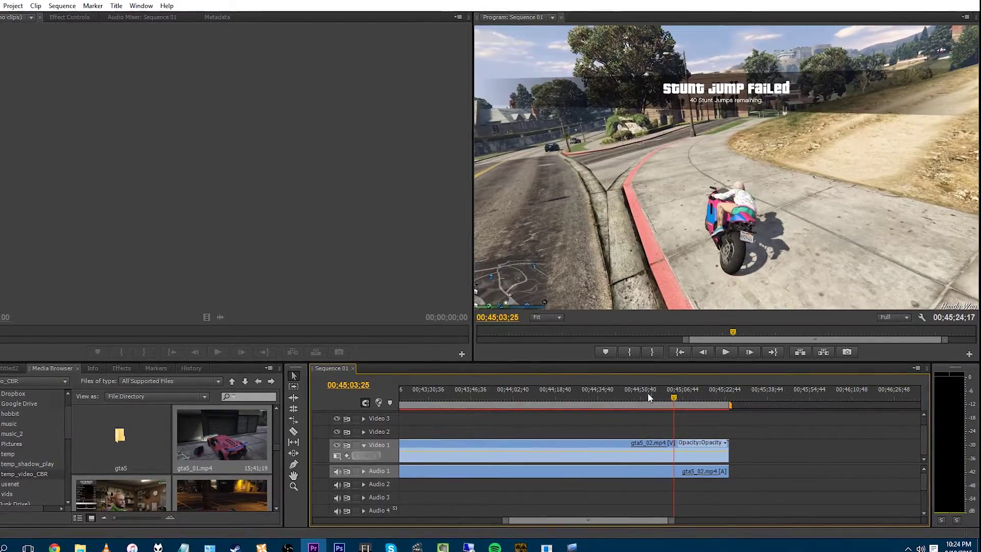
{"action": "left_click_drag", "start_coordinate": [621, 519], "coordinate": [384, 520]}
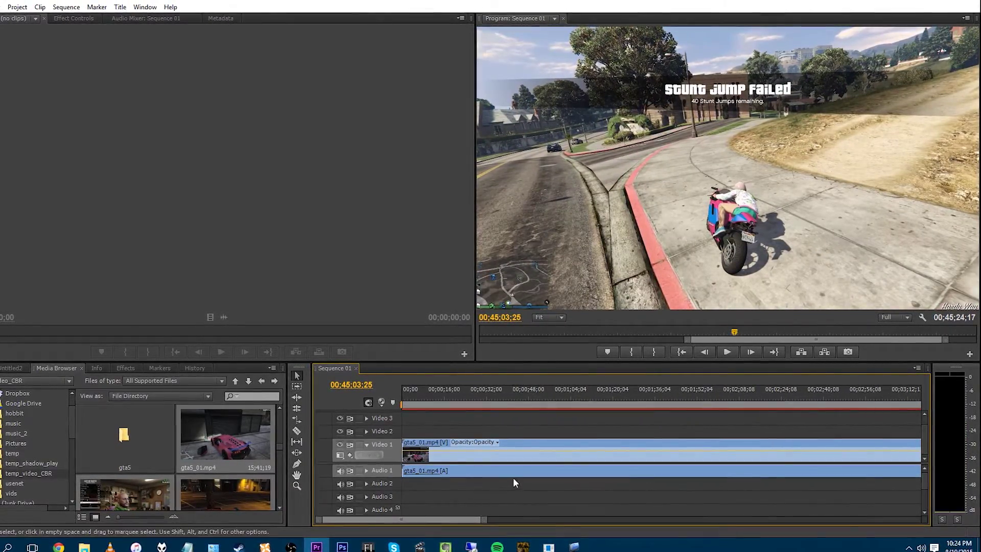